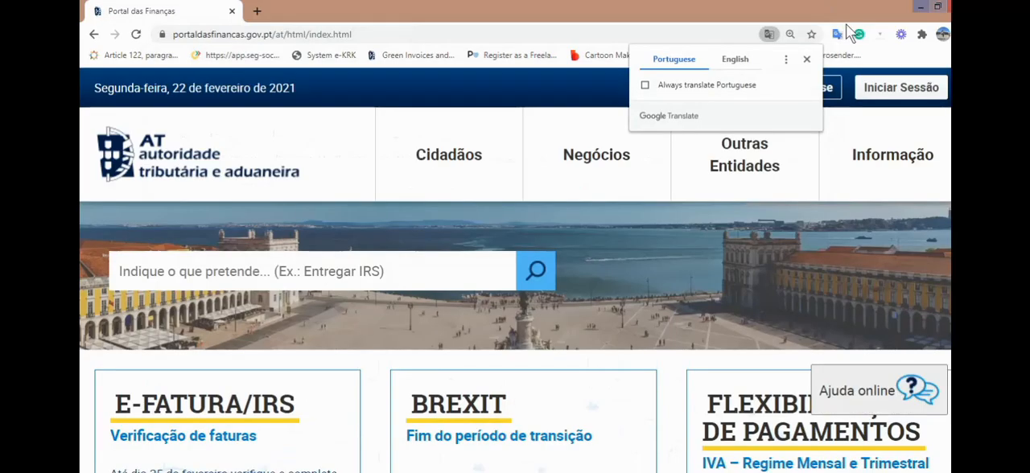
- Dismiss the translation offer and start logging in to the Portal das Finanças
{"action": "left_click", "coordinate": [804, 62]}
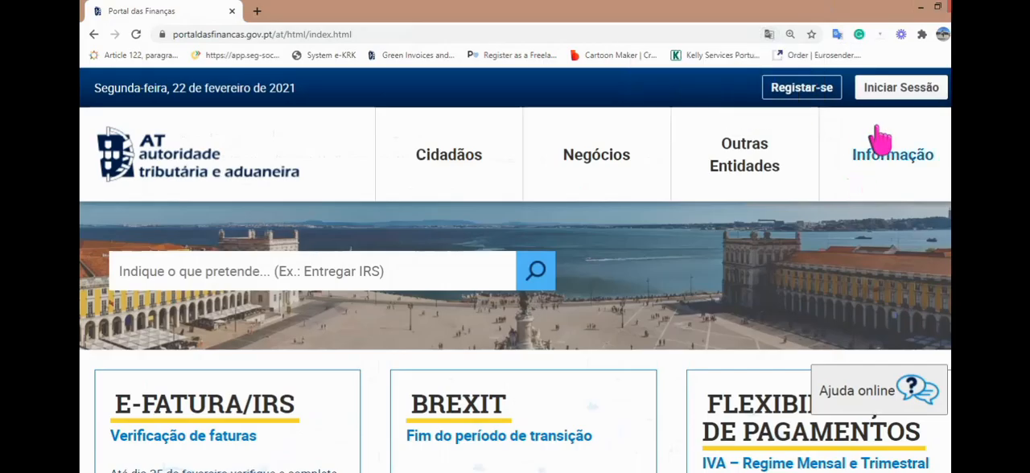
{"action": "left_click", "coordinate": [885, 97]}
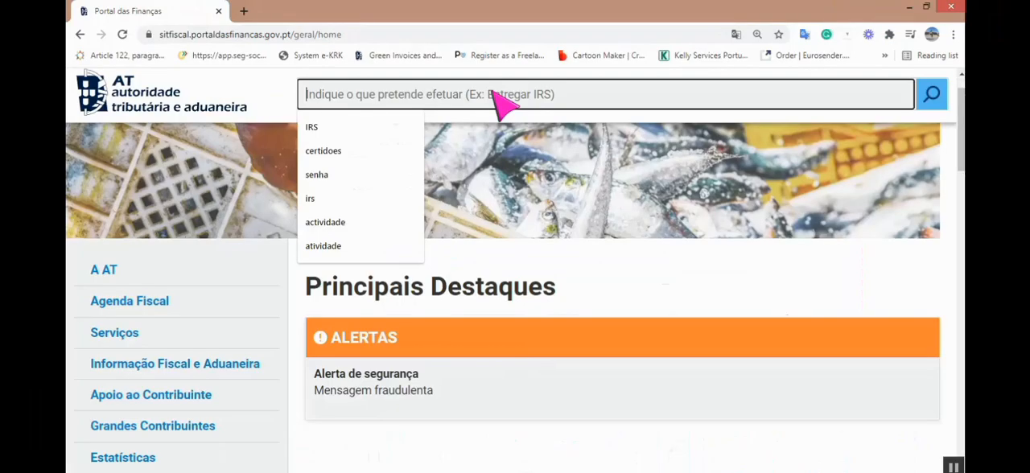
- Search the portal for "IRS" and open the IRS Automático service from the results
{"action": "type", "text": "I"}
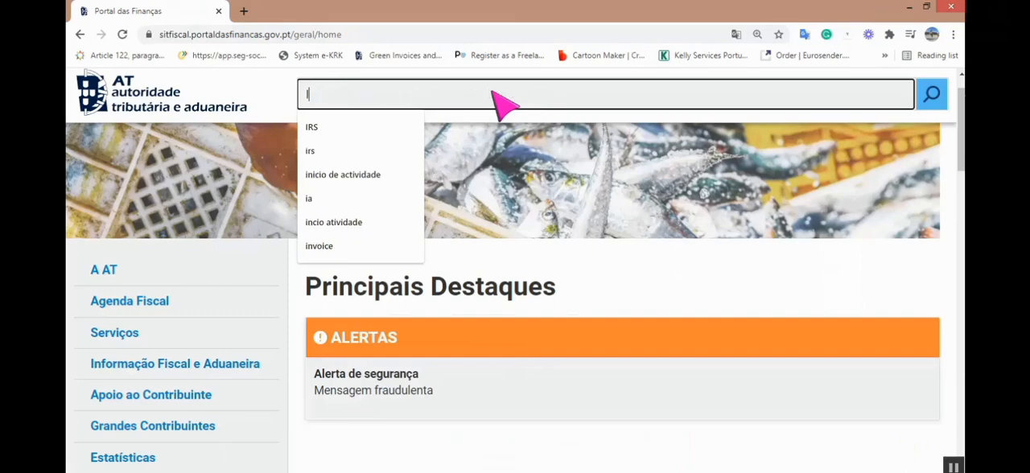
{"action": "type", "text": "RS"}
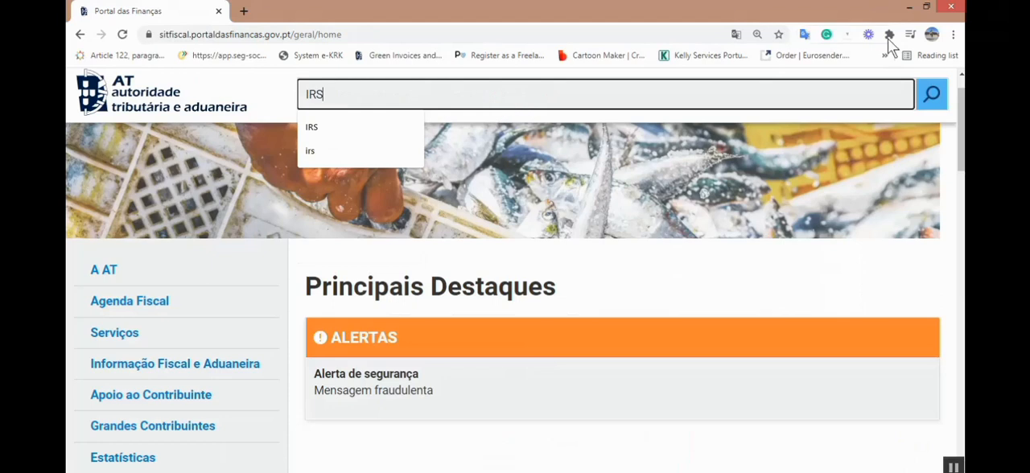
{"action": "left_click", "coordinate": [931, 94]}
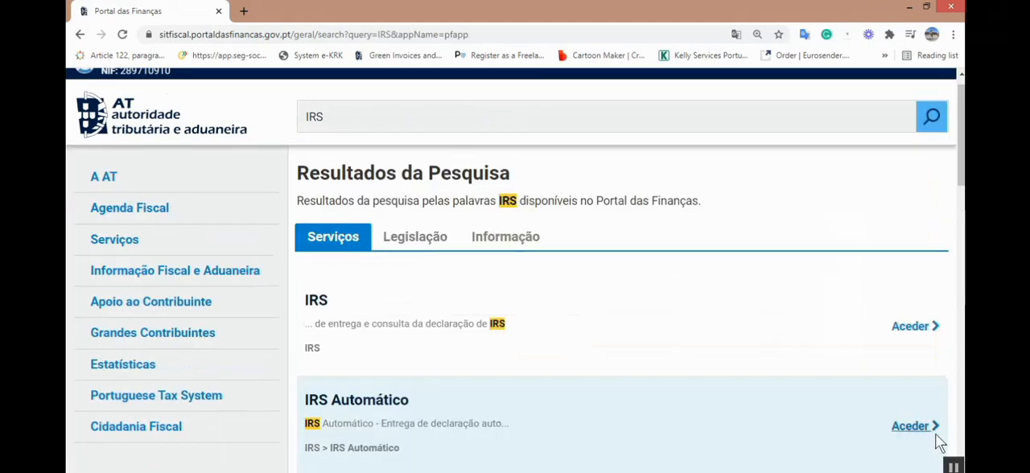
{"action": "left_click", "coordinate": [916, 427]}
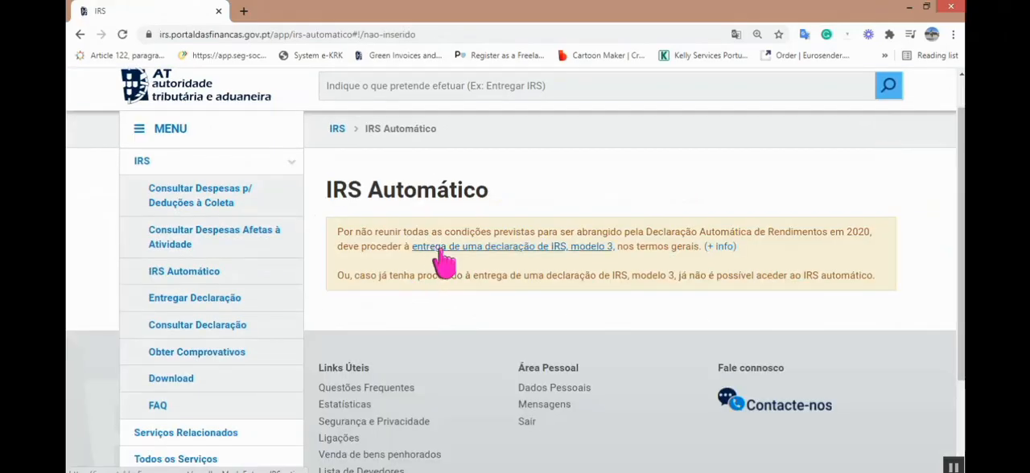
- Go to the delivery of the IRS modelo 3 declaration and start filling in a declaration for the year 2020
{"action": "left_click", "coordinate": [514, 251]}
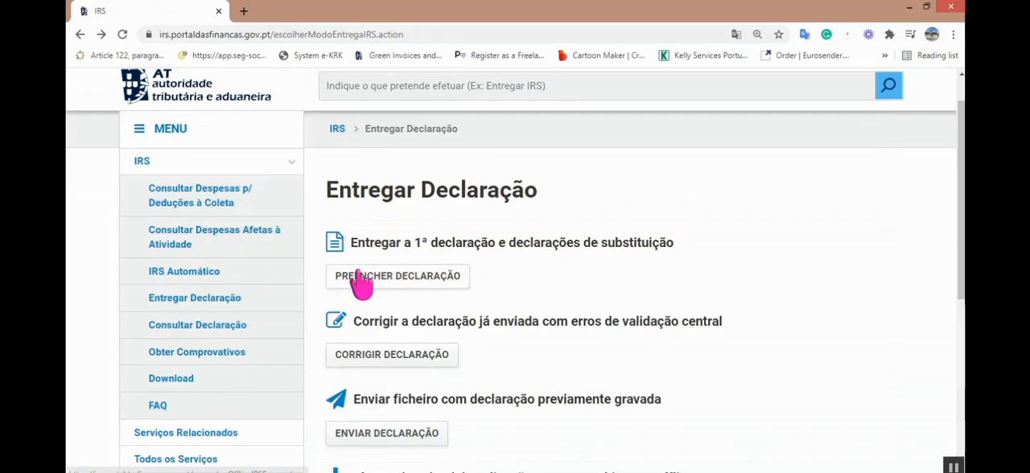
{"action": "left_click", "coordinate": [355, 276]}
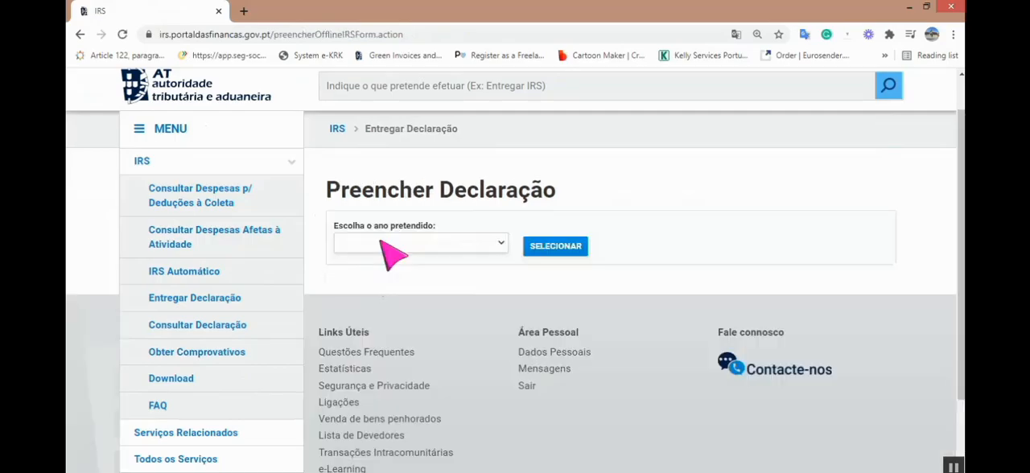
{"action": "left_click", "coordinate": [384, 244]}
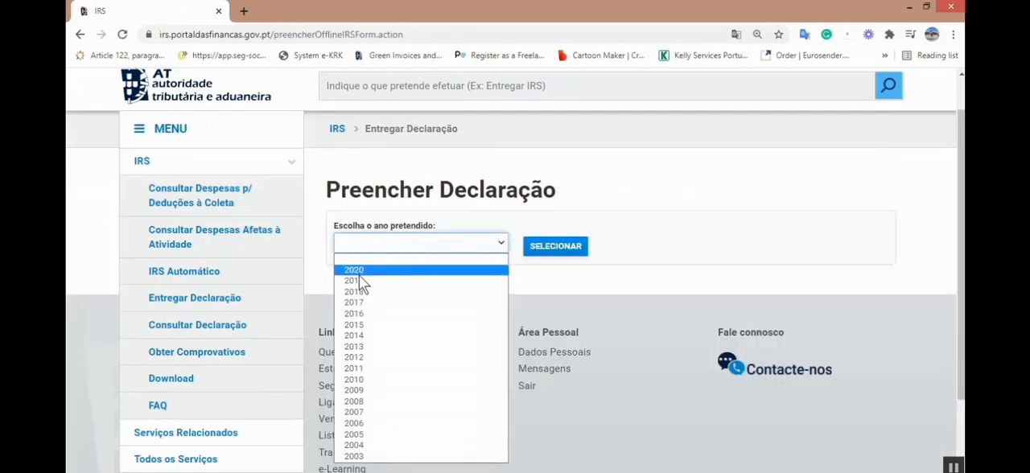
{"action": "left_click", "coordinate": [363, 270]}
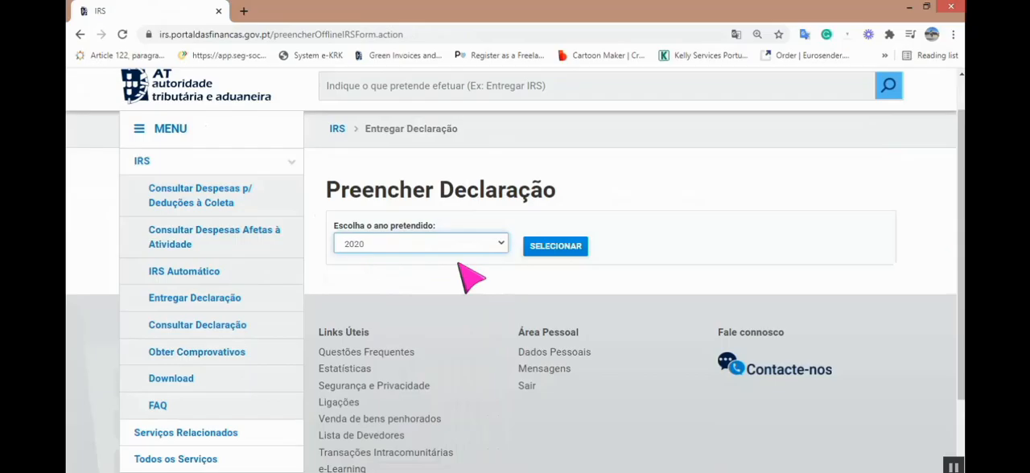
{"action": "left_click", "coordinate": [541, 253]}
- Load the pre-filled 2020 declaration by entering the NIF of Sujeito Passivo A, and close the declaration data summary
{"action": "left_click", "coordinate": [332, 197]}
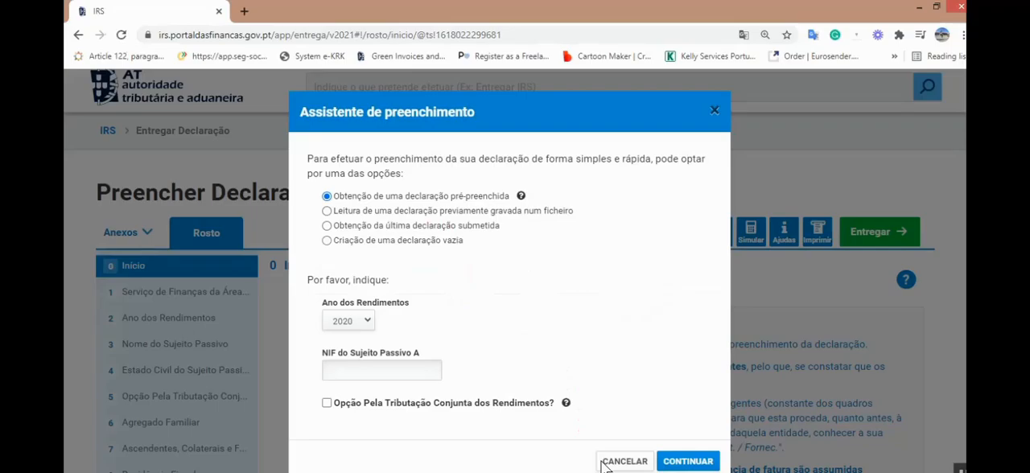
{"action": "scroll", "coordinate": [602, 466], "scroll_direction": "down", "scroll_amount": 1}
{"action": "left_click", "coordinate": [400, 355]}
{"action": "type", "text": "???"}
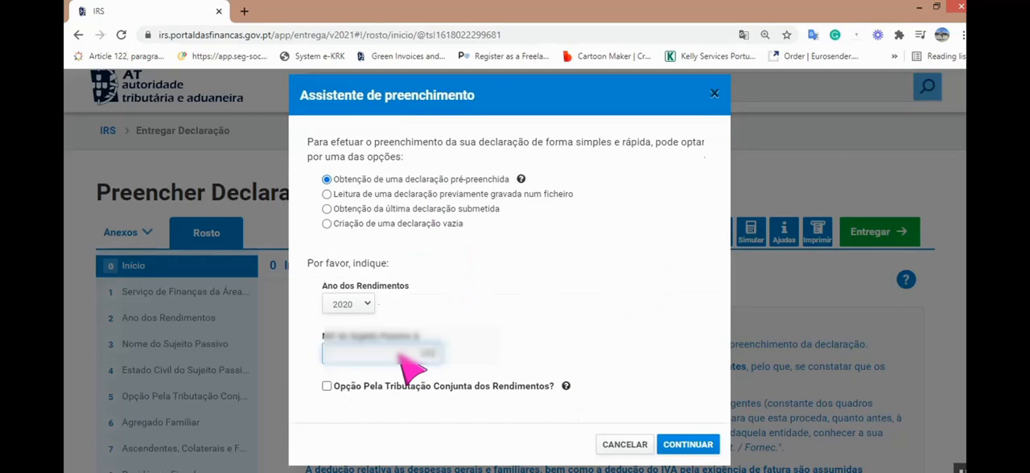
{"action": "type", "text": "???"}
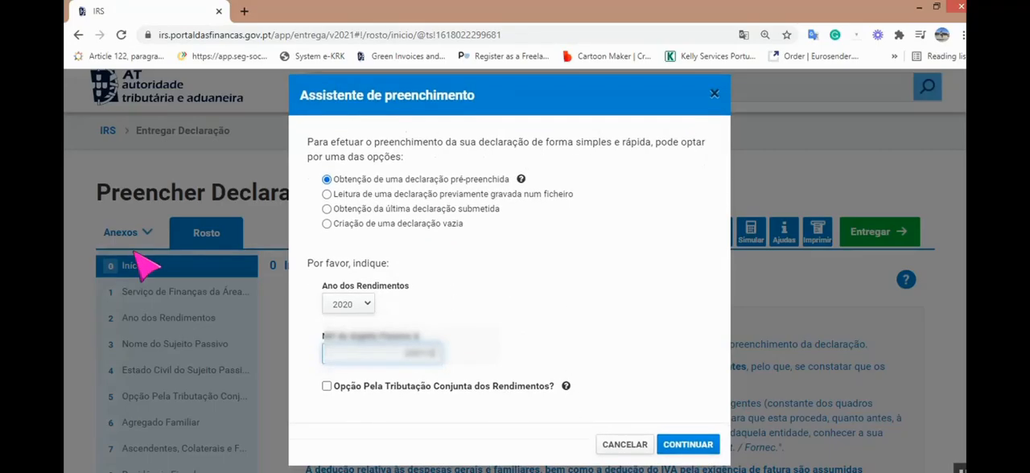
{"action": "type", "text": "???"}
{"action": "left_click", "coordinate": [688, 445]}
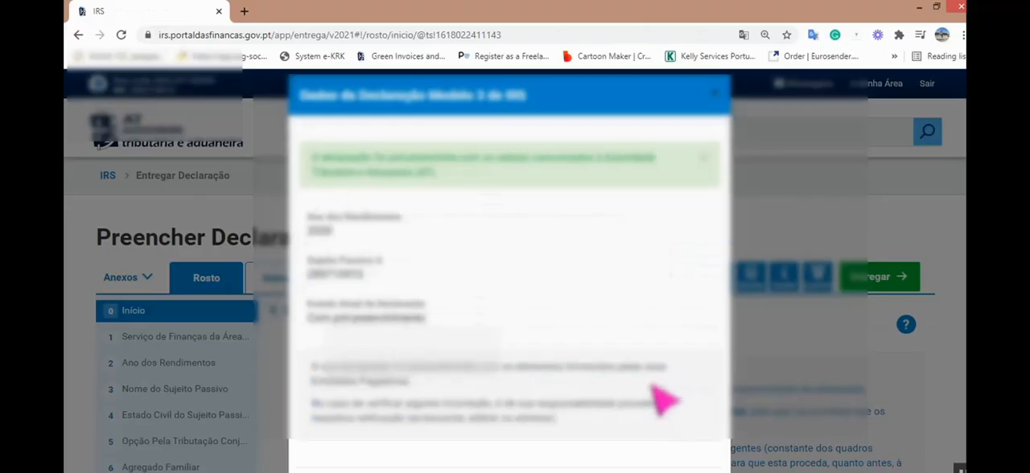
{"action": "scroll", "coordinate": [668, 415], "scroll_direction": "down", "scroll_amount": 2}
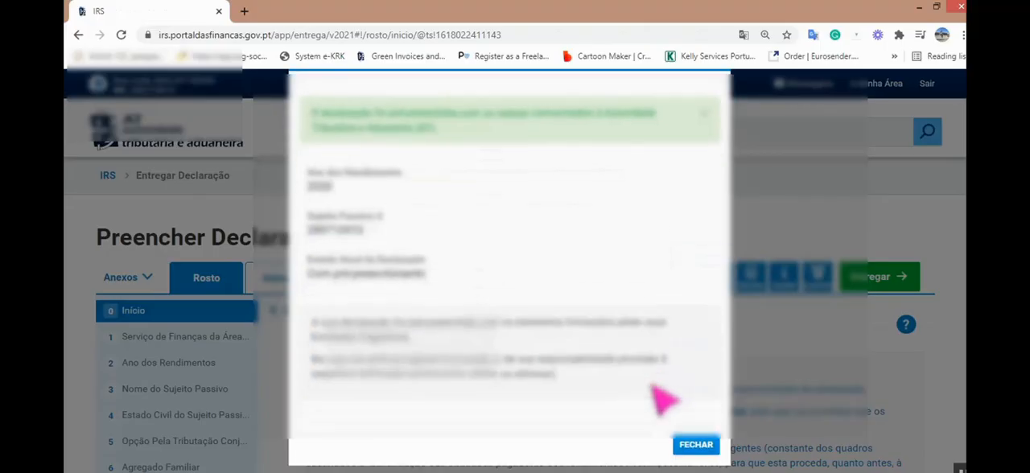
{"action": "left_click", "coordinate": [696, 445]}
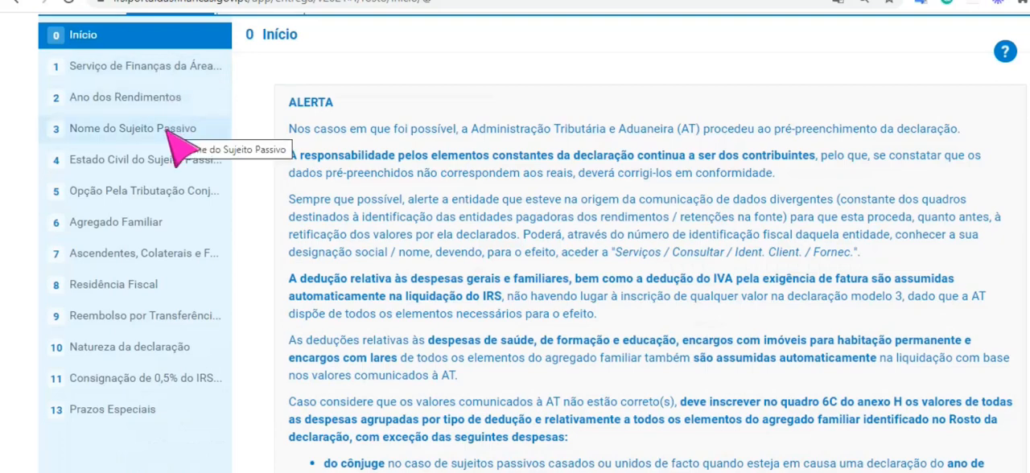
- In section 4, try Solteiro and Separado de facto as the taxpayer's marital status, and settle on Casado
{"action": "left_click", "coordinate": [160, 160]}
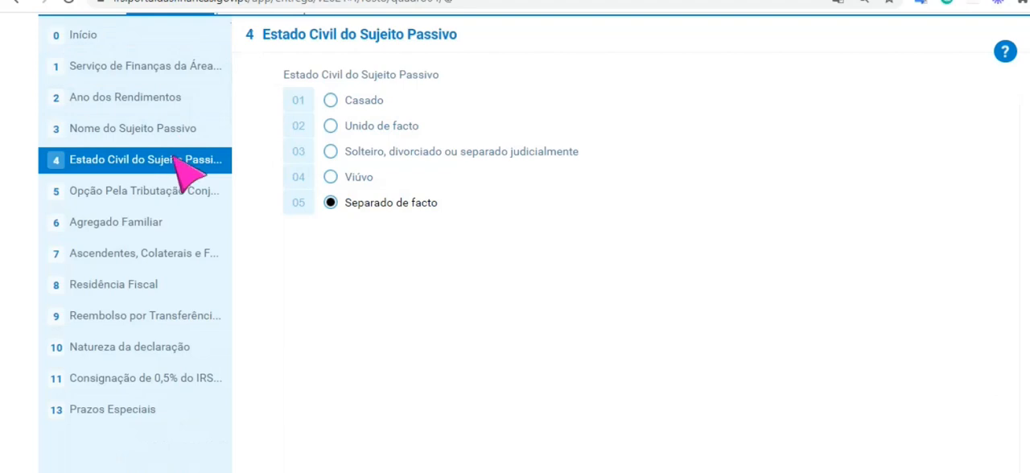
{"action": "left_click", "coordinate": [330, 101]}
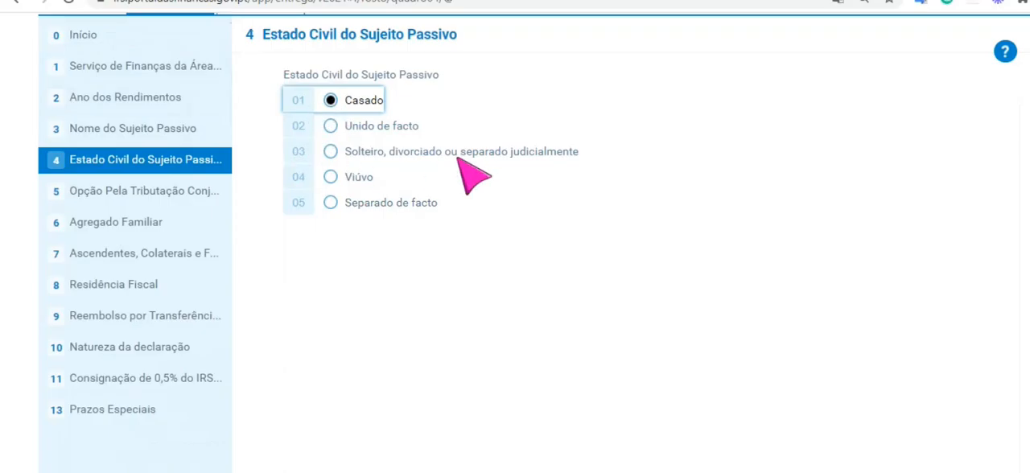
{"action": "left_click", "coordinate": [330, 152]}
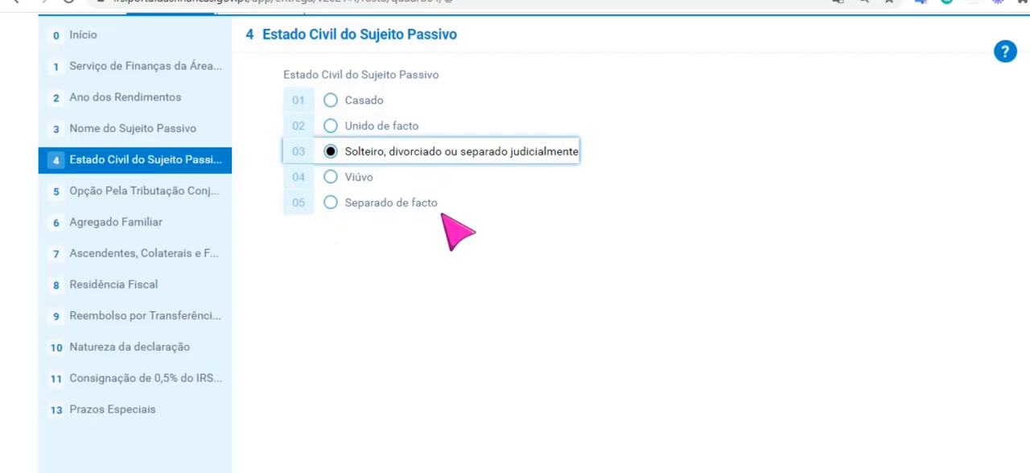
{"action": "left_click", "coordinate": [330, 203]}
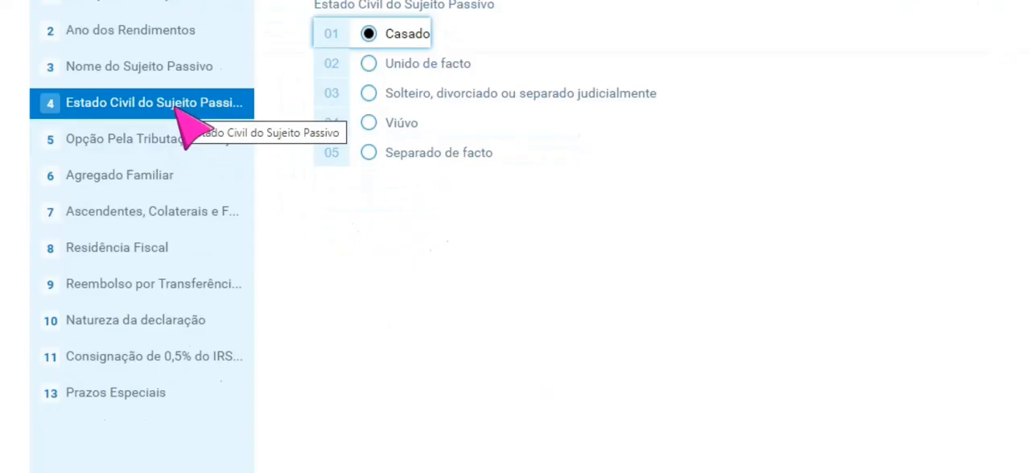
- In section 5, try answering Sim to joint taxation and entering the NIF field of Sujeito Passivo B, and return the answer to Não
{"action": "left_click", "coordinate": [157, 142]}
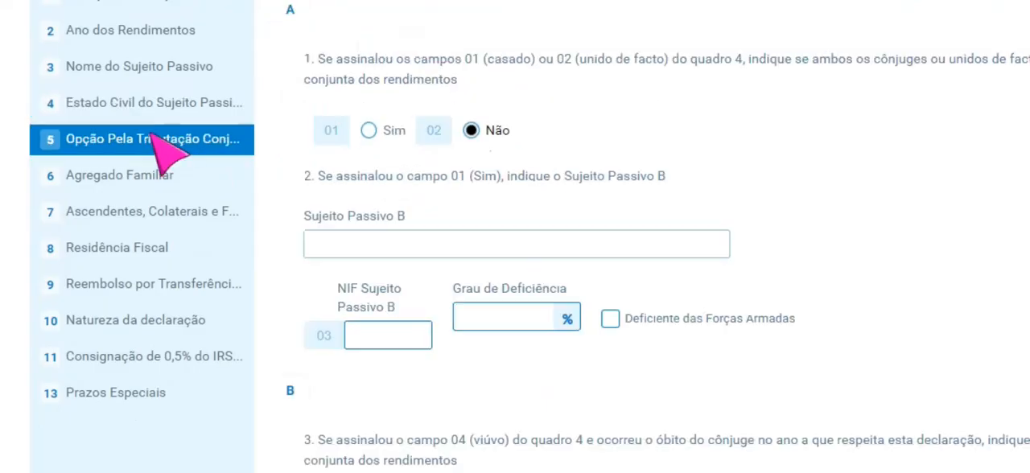
{"action": "left_click", "coordinate": [368, 132]}
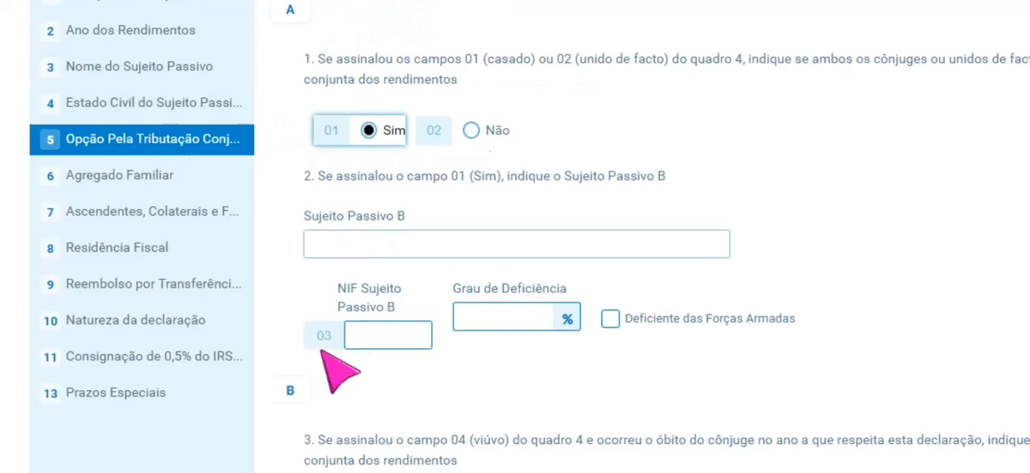
{"action": "left_click", "coordinate": [356, 335]}
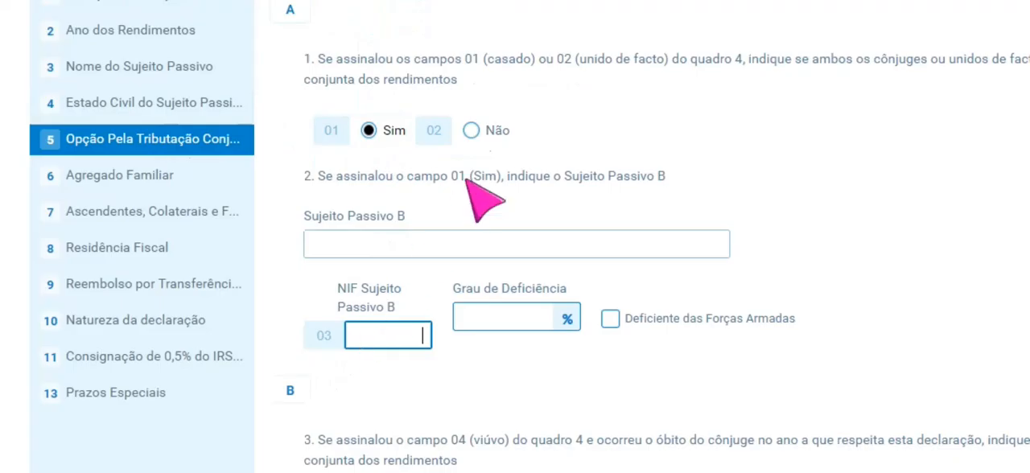
{"action": "left_click", "coordinate": [471, 131]}
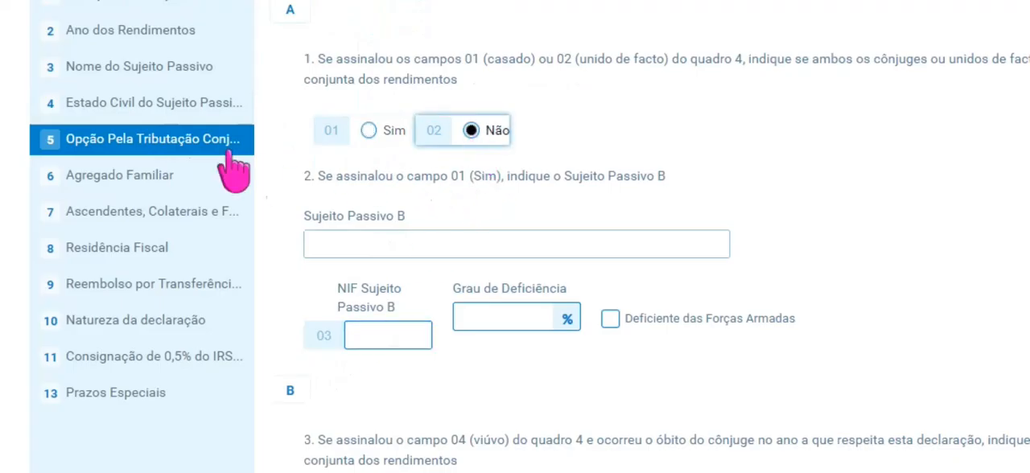
- Open the Agregado Familiar section, and set the tax residence in section 8 to Continente after trying Madeira and Açores
{"action": "left_click", "coordinate": [70, 174]}
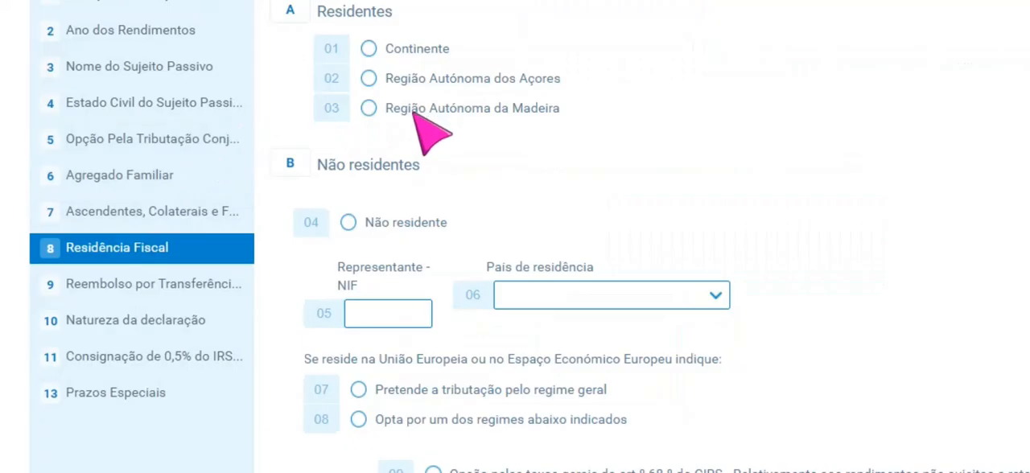
{"action": "left_click", "coordinate": [370, 107]}
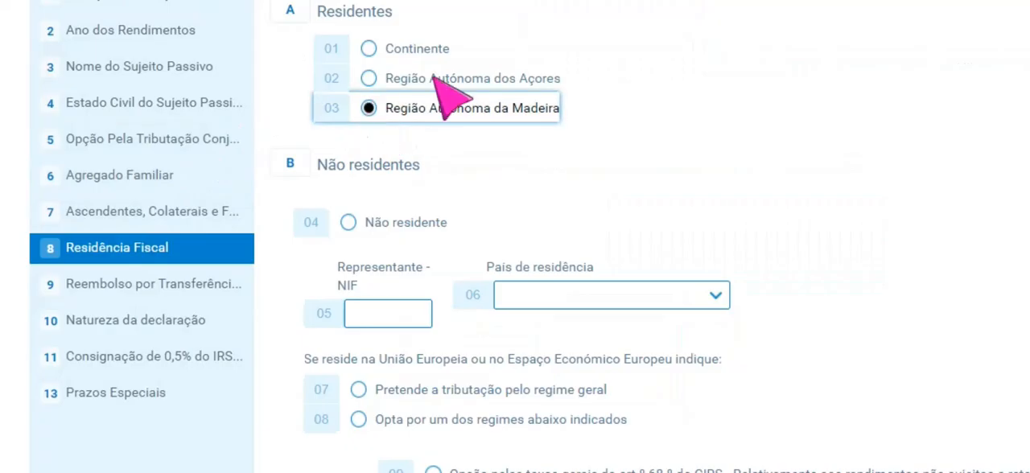
{"action": "left_click", "coordinate": [369, 79]}
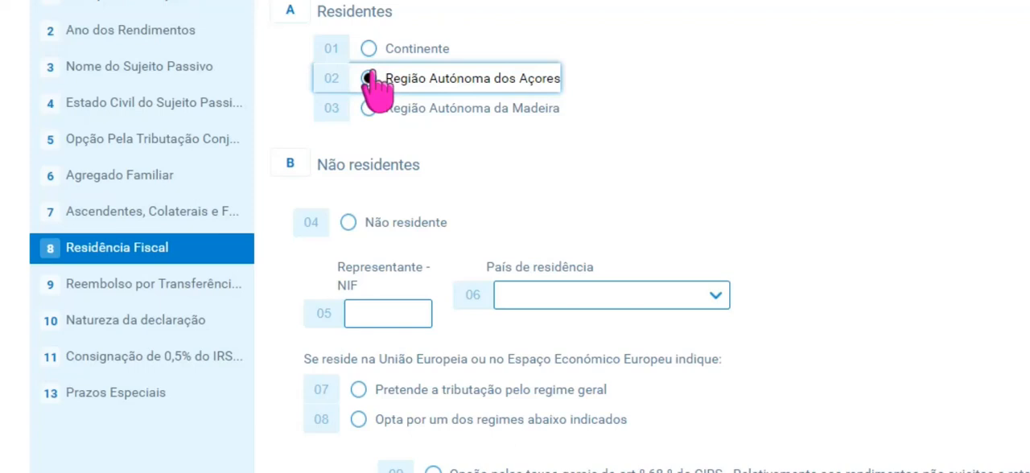
{"action": "left_click", "coordinate": [368, 48]}
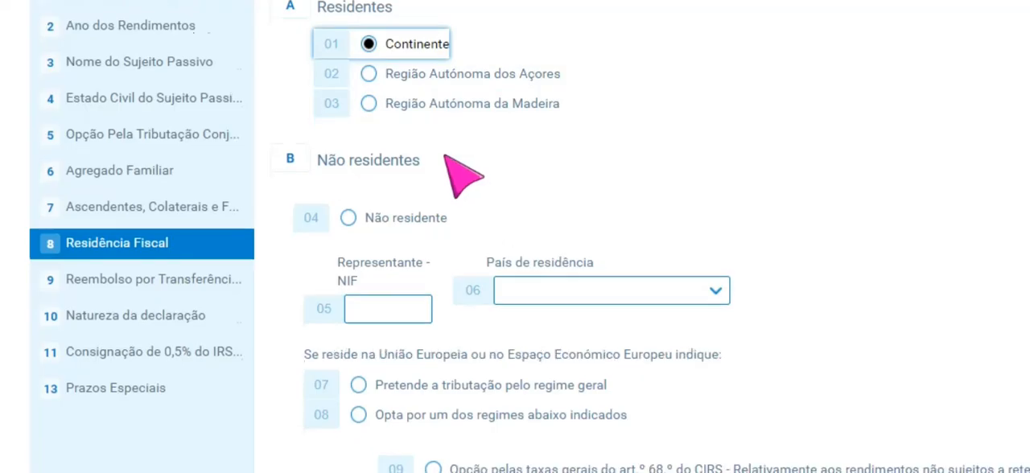
- Set the start date of the partial tax residence period in part C to 2020-06-10
{"action": "scroll", "coordinate": [463, 173], "scroll_direction": "down", "scroll_amount": 5}
{"action": "scroll", "coordinate": [463, 173], "scroll_direction": "down", "scroll_amount": 1}
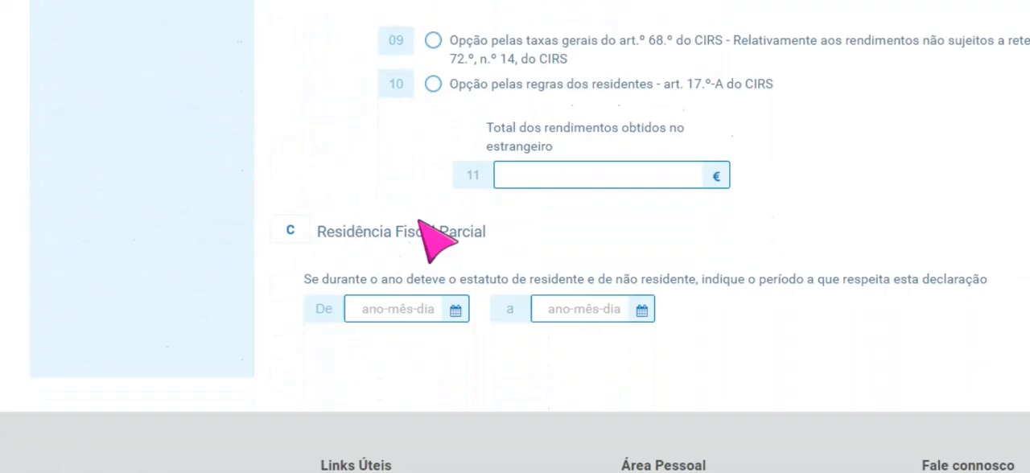
{"action": "left_click", "coordinate": [455, 310]}
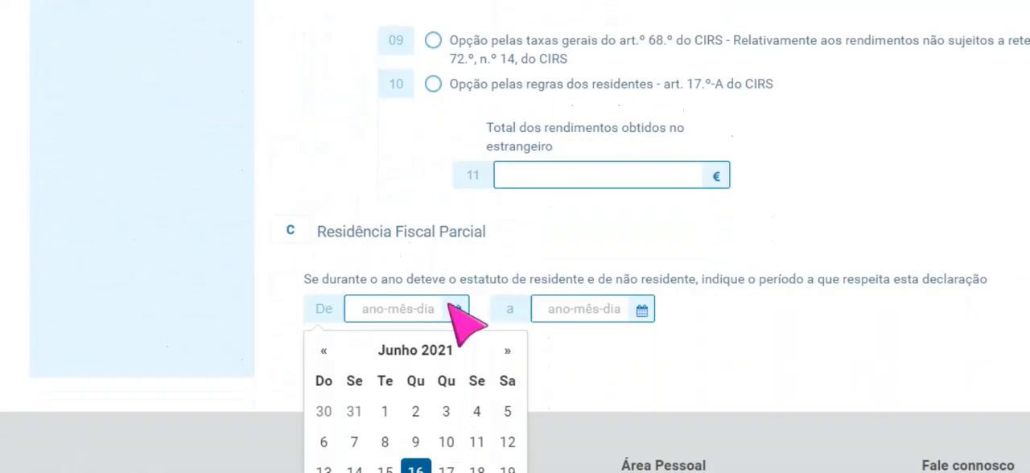
{"action": "scroll", "coordinate": [451, 308], "scroll_direction": "down", "scroll_amount": 2}
{"action": "left_click", "coordinate": [326, 227]}
{"action": "left_click", "coordinate": [416, 319]}
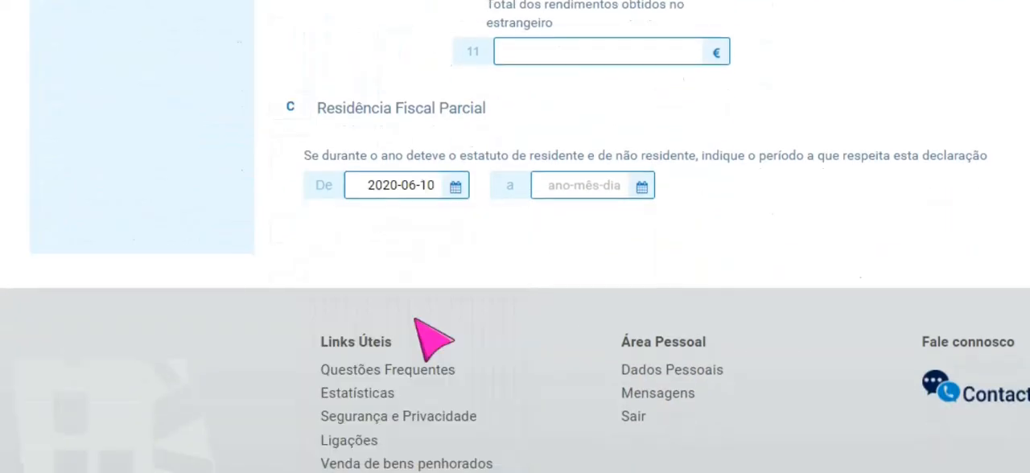
- Set the end date of the partial tax residence period to 31 December 2020
{"action": "left_click", "coordinate": [646, 195]}
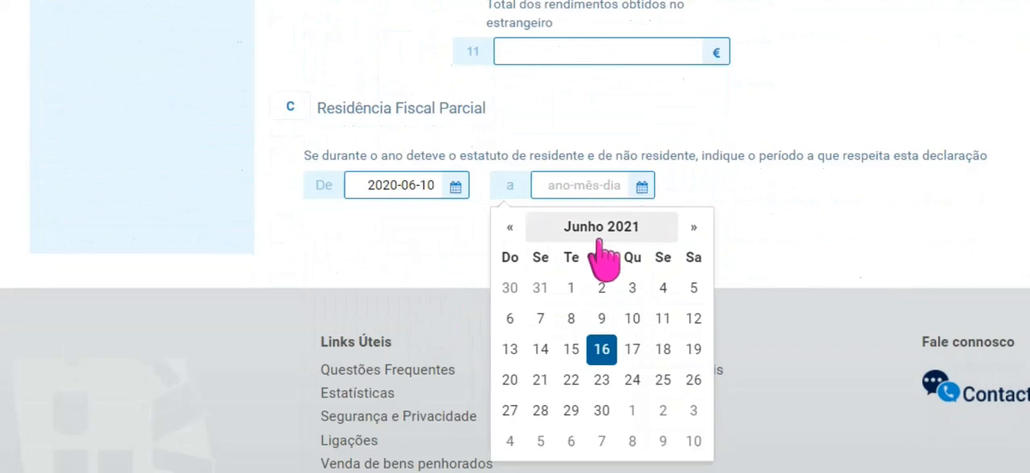
{"action": "left_click", "coordinate": [510, 228]}
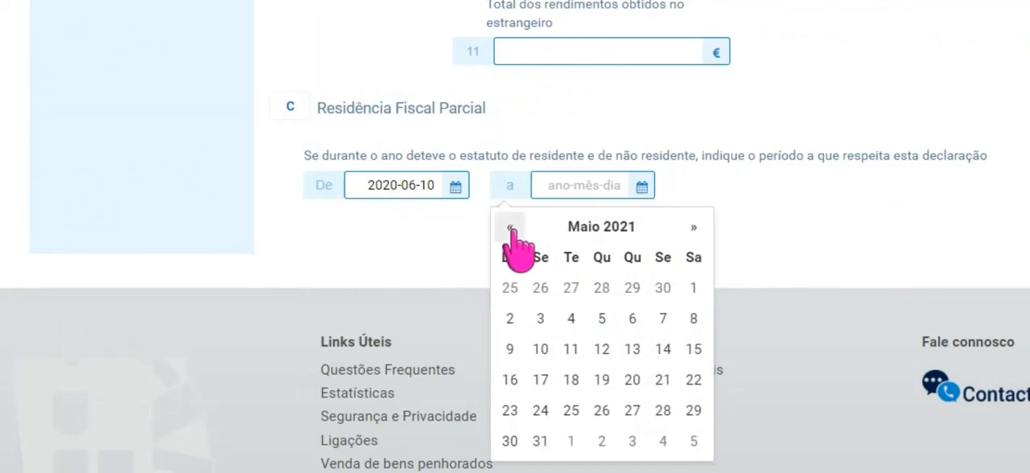
{"action": "left_click", "coordinate": [510, 228]}
{"action": "left_click", "coordinate": [511, 227]}
{"action": "left_click", "coordinate": [511, 228]}
{"action": "left_click", "coordinate": [510, 228]}
{"action": "left_click", "coordinate": [510, 227]}
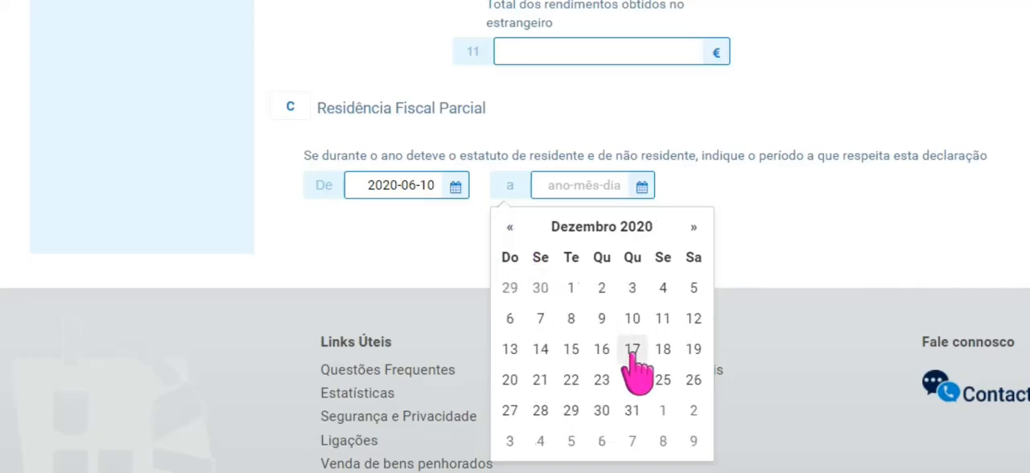
{"action": "left_click", "coordinate": [632, 411]}
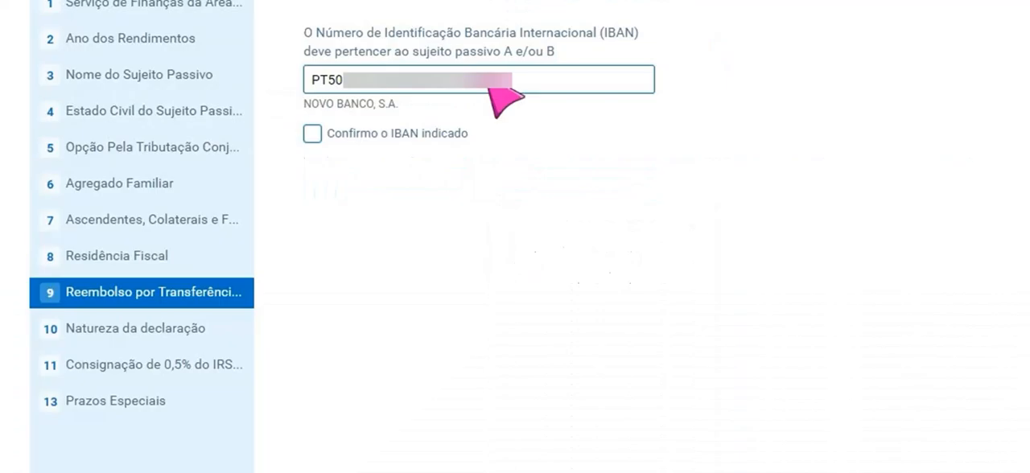
- Confirm the refund IBAN, and declare the Annex B income nature as Regime simplificado de tributação and Profissionais, comerciais e industriais
{"action": "left_click", "coordinate": [313, 133]}
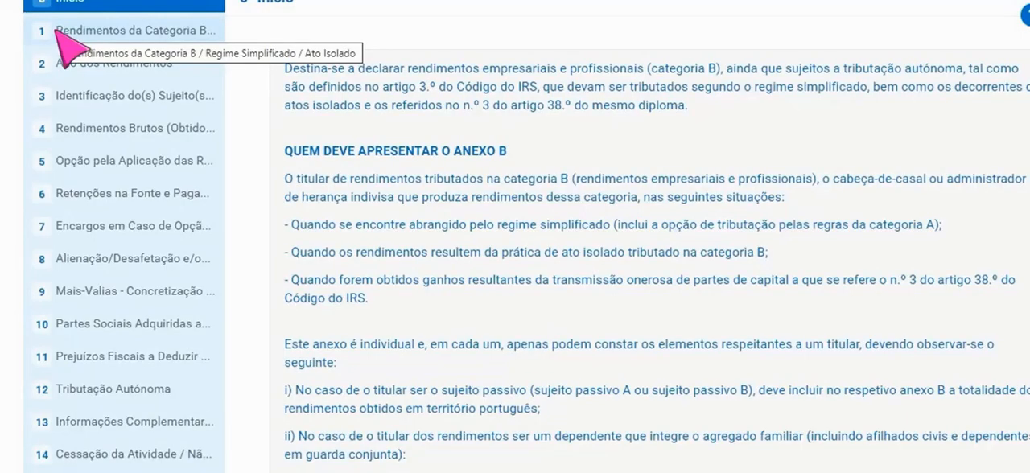
{"action": "left_click", "coordinate": [58, 31]}
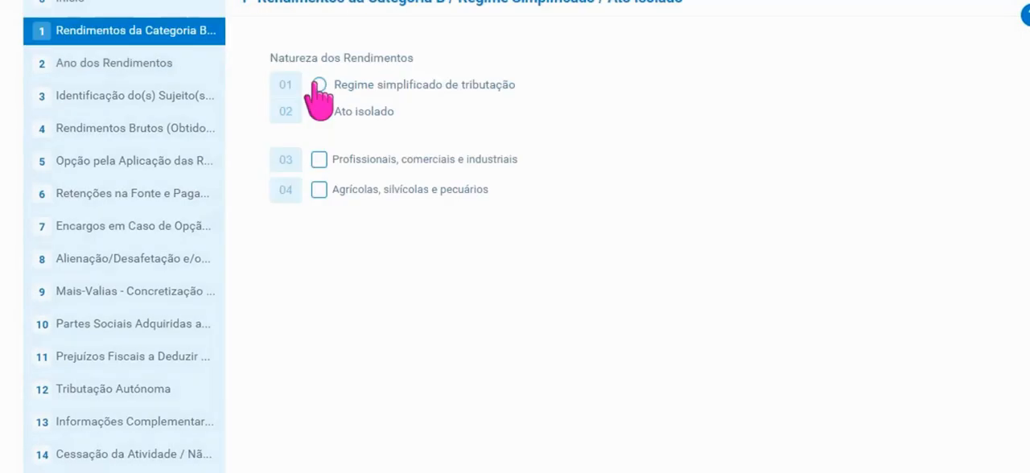
{"action": "left_click", "coordinate": [319, 84]}
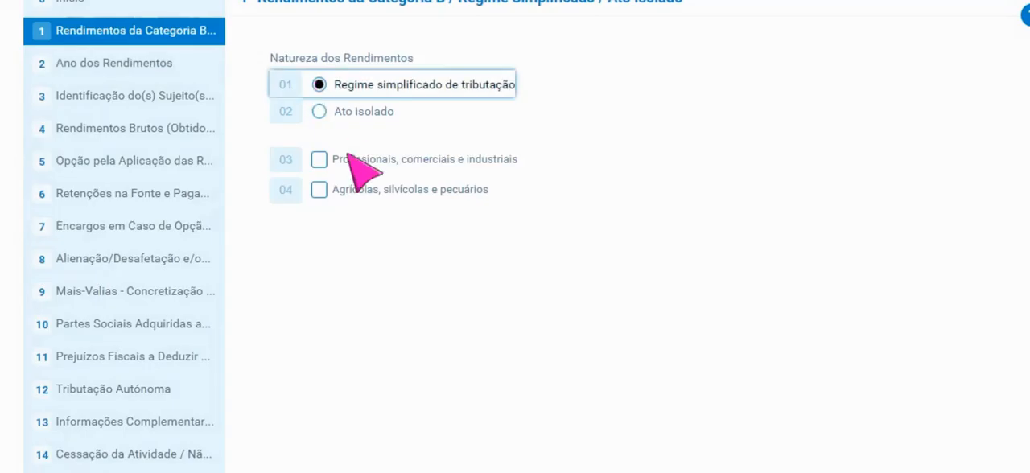
{"action": "left_click", "coordinate": [321, 161]}
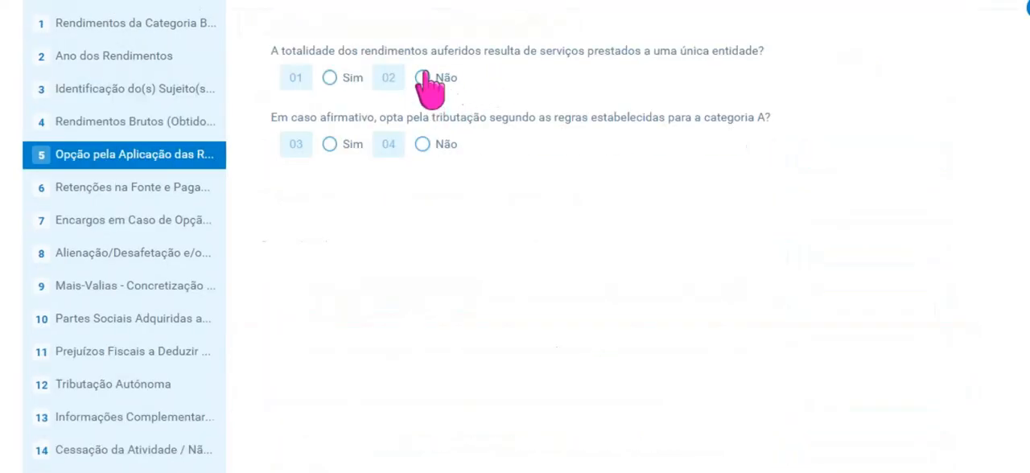
- In Annex B section 5, answer Não to both the single-entity services question and the category A taxation question
{"action": "left_click", "coordinate": [421, 78]}
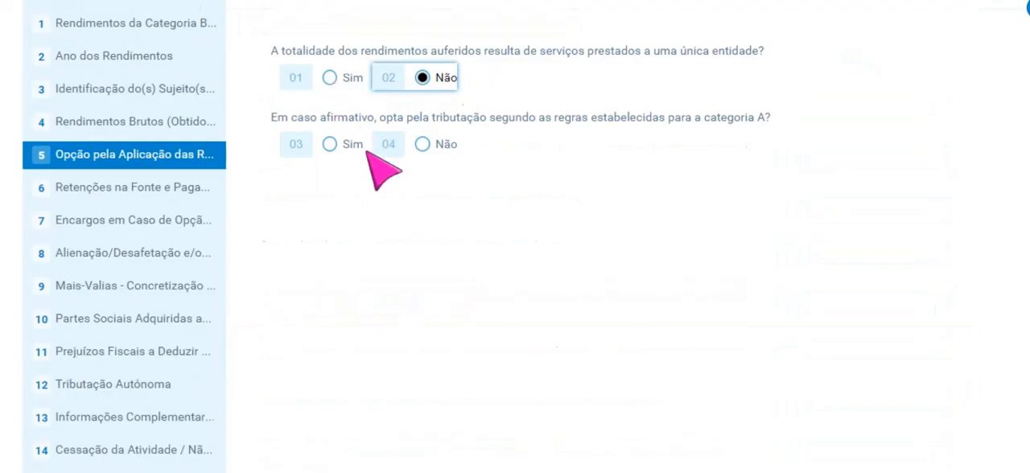
{"action": "left_click", "coordinate": [422, 144]}
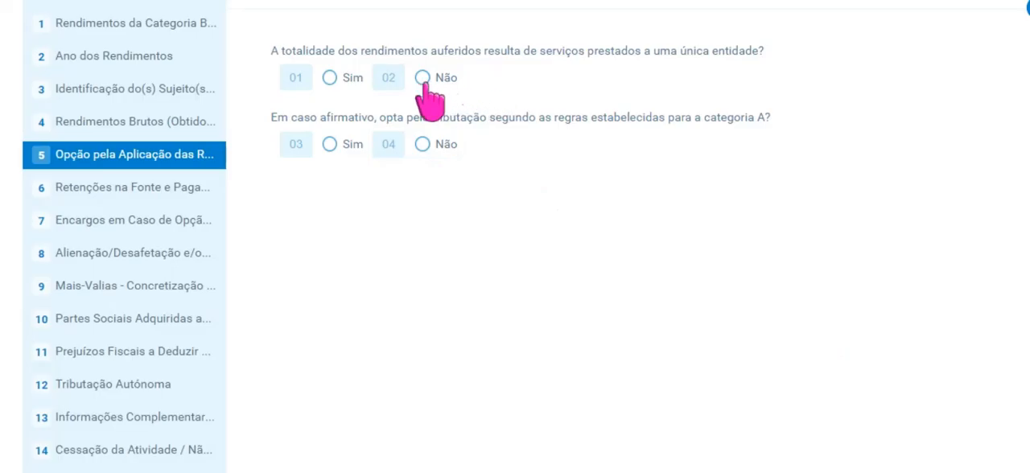
{"action": "left_click", "coordinate": [423, 78]}
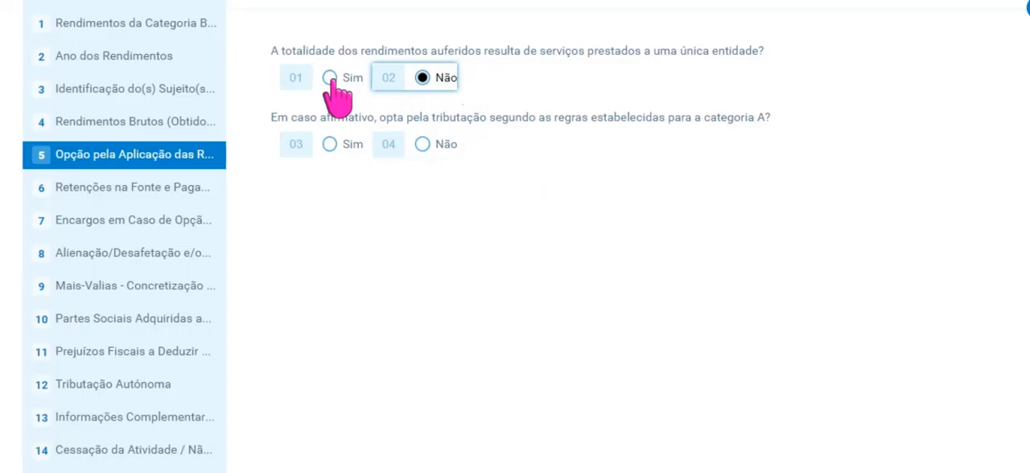
{"action": "left_click", "coordinate": [420, 144]}
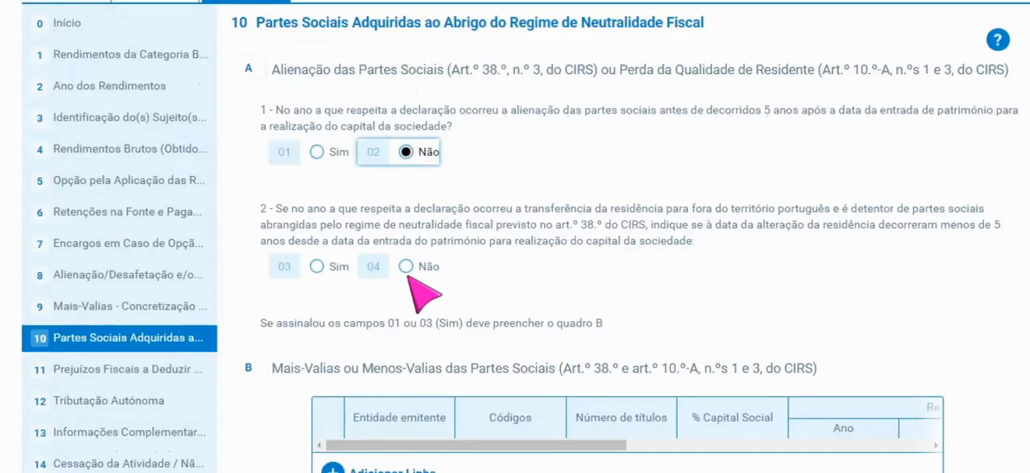
- Answer Não to the question on transferring residence abroad in section 10, and select the current-year services income field in section 13
{"action": "left_click", "coordinate": [406, 268]}
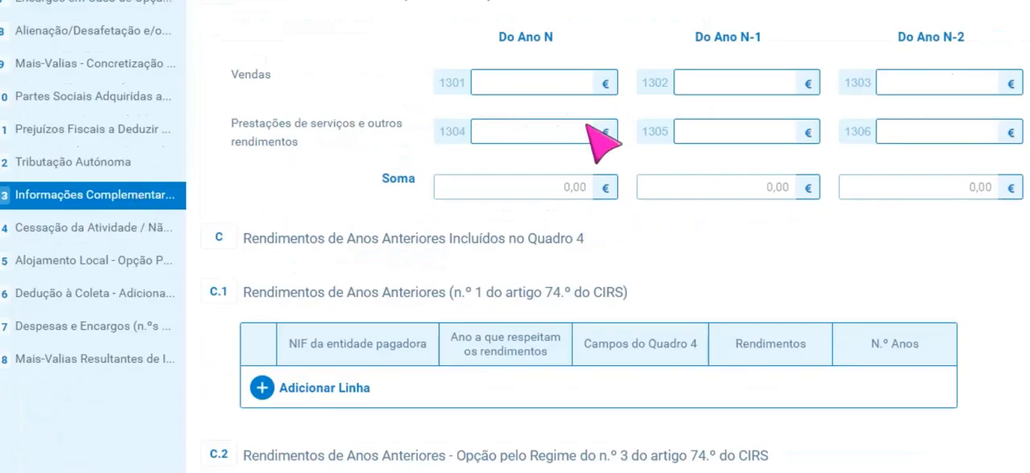
{"action": "left_click", "coordinate": [552, 147]}
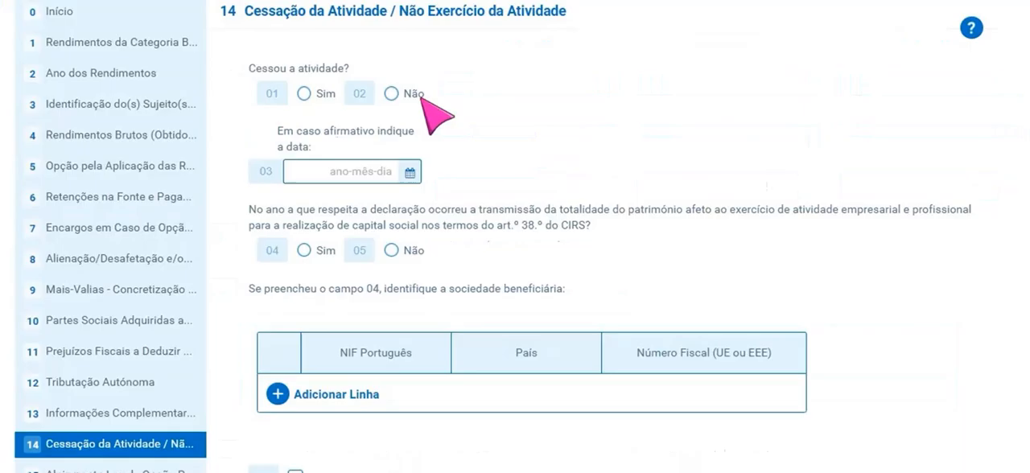
- In section 14, answer Sim to ceased activity after trying Não, check its date calendar, and answer Não to the patrimony-transfer question
{"action": "left_click", "coordinate": [403, 94]}
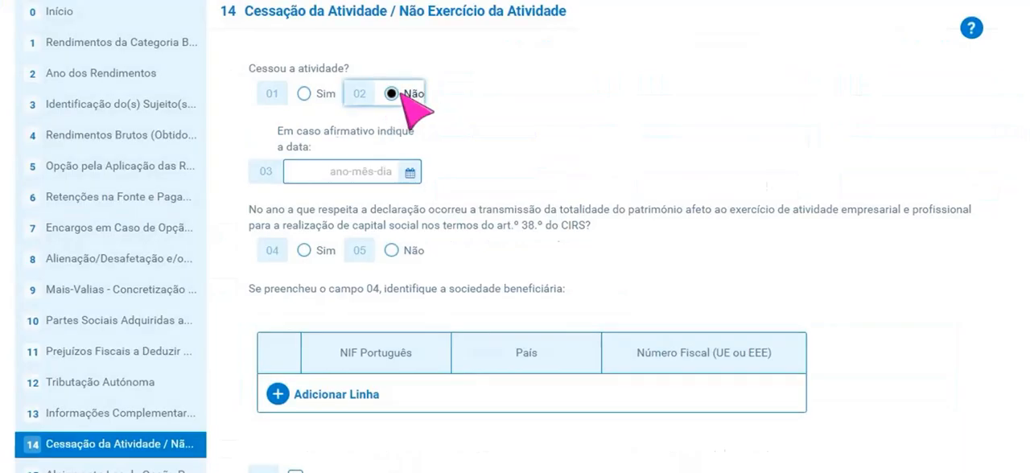
{"action": "left_click", "coordinate": [326, 93]}
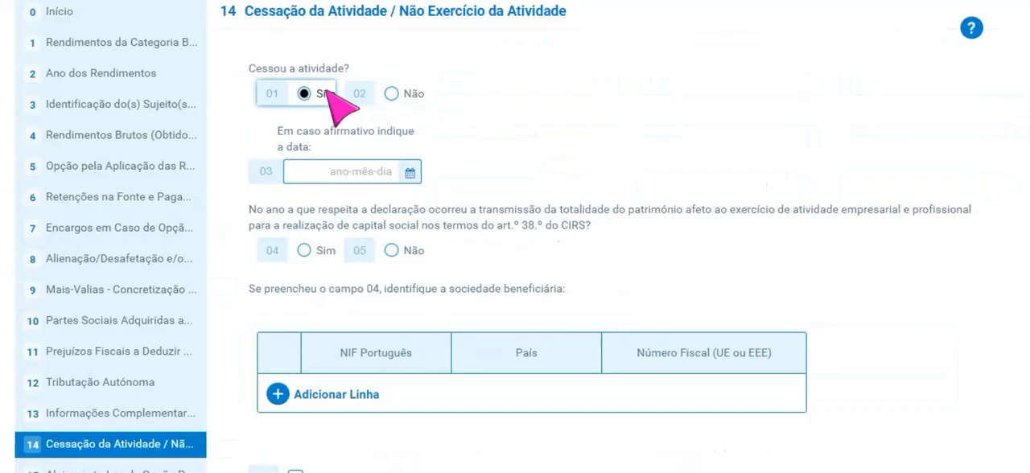
{"action": "left_click", "coordinate": [409, 173]}
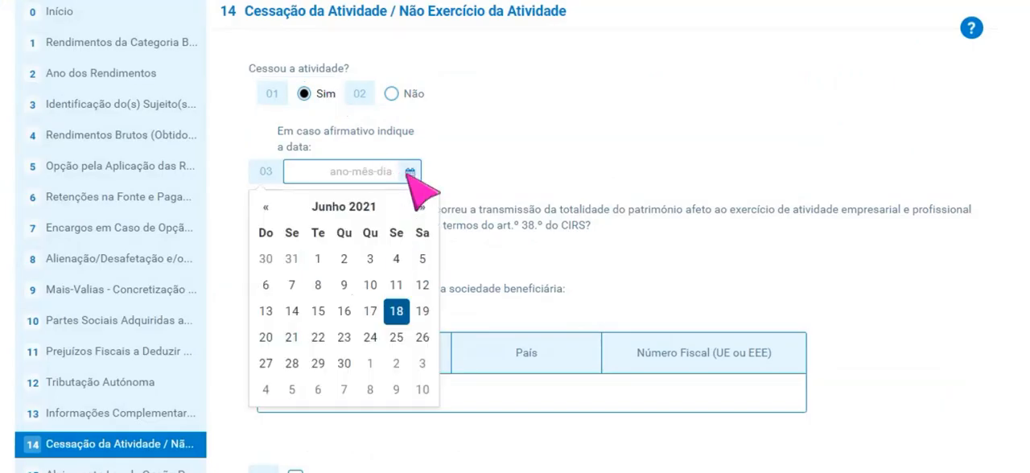
{"action": "left_click", "coordinate": [482, 167]}
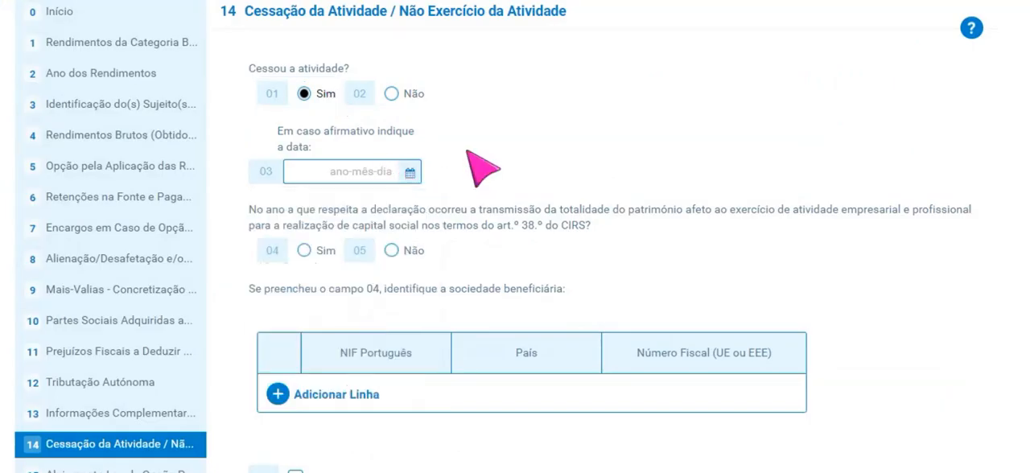
{"action": "left_click", "coordinate": [391, 251]}
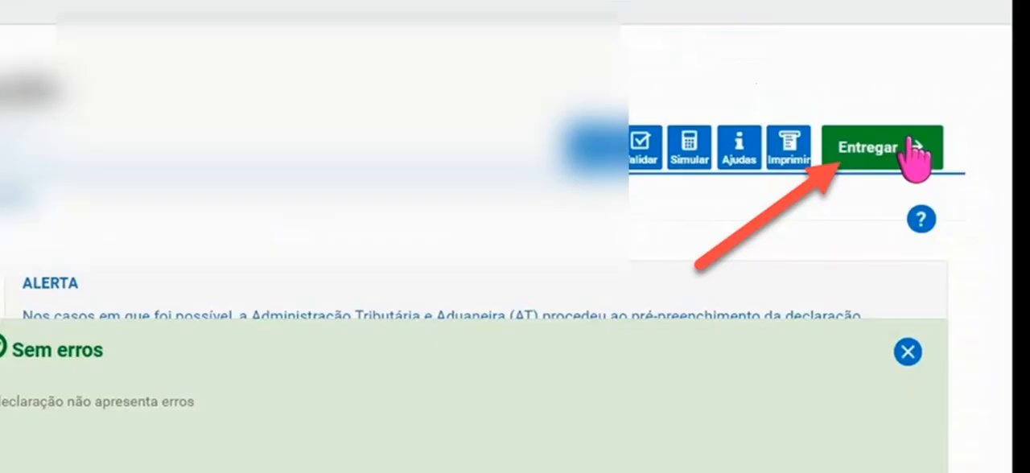
- Submit the validated declaration, confirm its delivery, and start the authentication of Sujeito Passivo A
{"action": "left_click", "coordinate": [911, 143]}
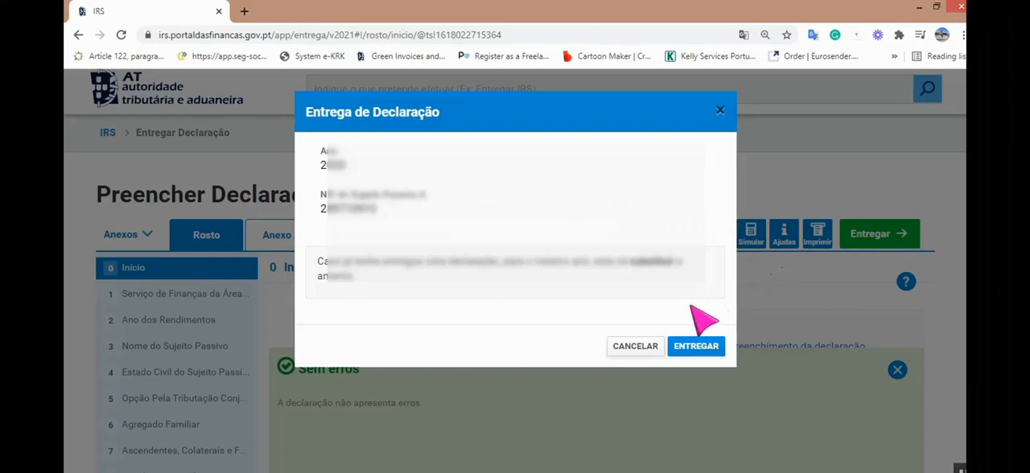
{"action": "left_click", "coordinate": [694, 347]}
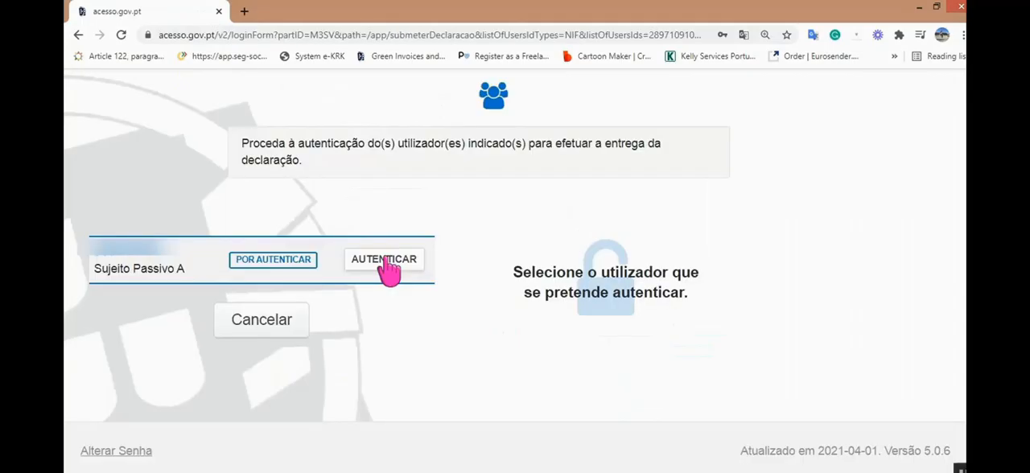
{"action": "left_click", "coordinate": [384, 261]}
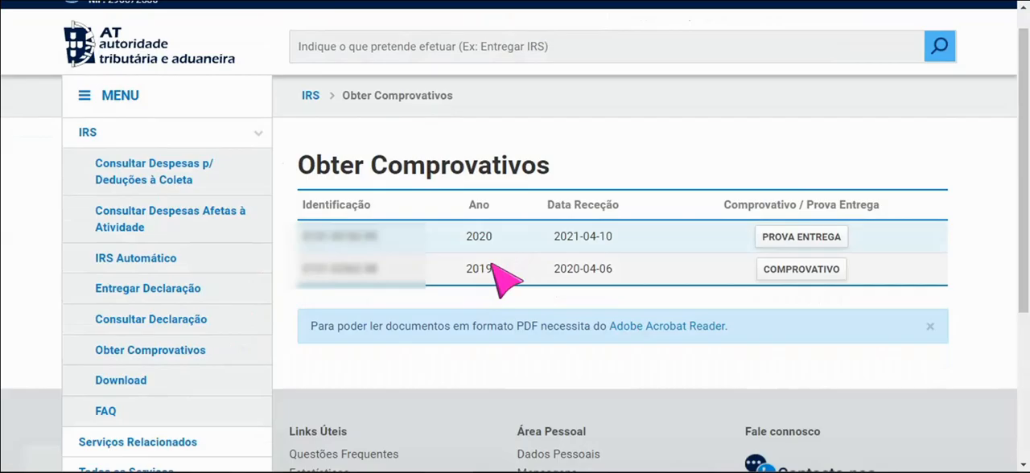
- Mark the 2019 and 2020 entries on the Obter Comprovativos page, and obtain the proof of delivery for the 2020 declaration
{"action": "left_click_drag", "start_coordinate": [466, 268], "coordinate": [486, 269]}
{"action": "left_click_drag", "start_coordinate": [464, 236], "coordinate": [488, 233]}
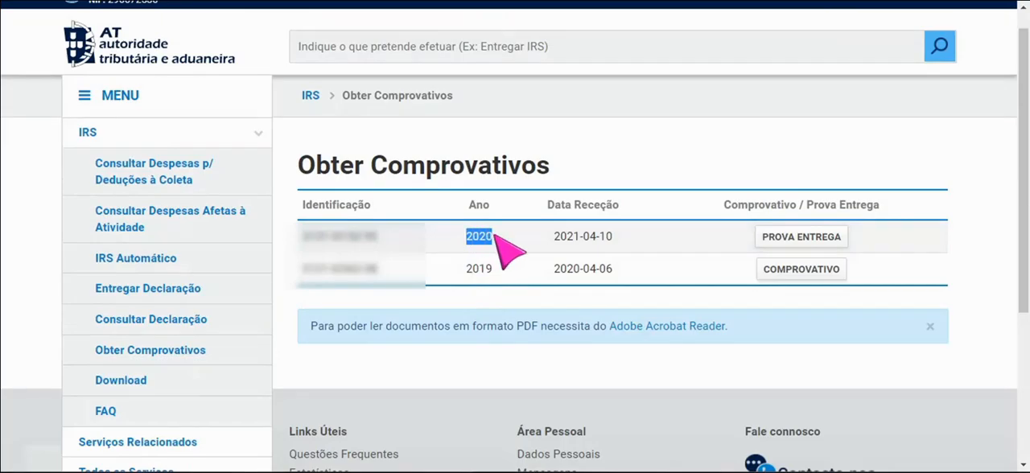
{"action": "left_click", "coordinate": [798, 238]}
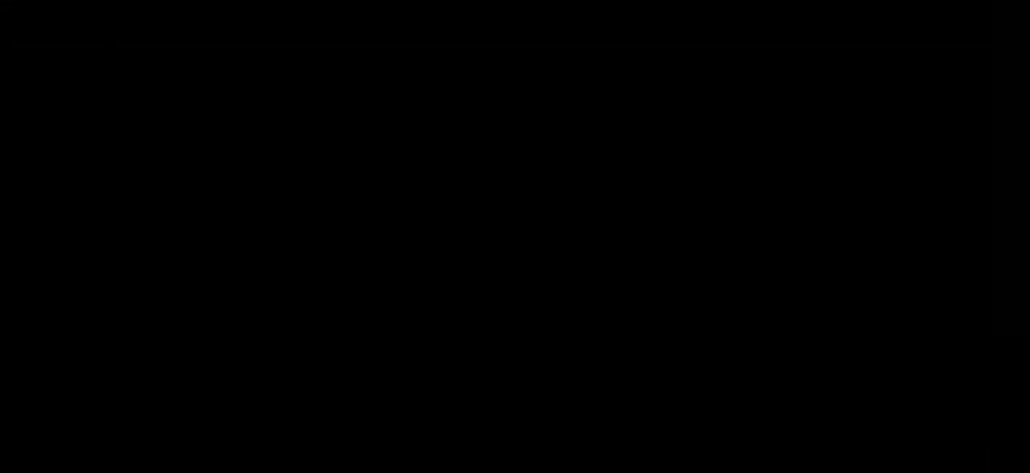
- Switch to YouTube, open the channel page from the residence card renewal video, and browse the channel's uploaded videos
{"action": "scroll", "coordinate": [621, 322], "scroll_direction": "down", "scroll_amount": 2}
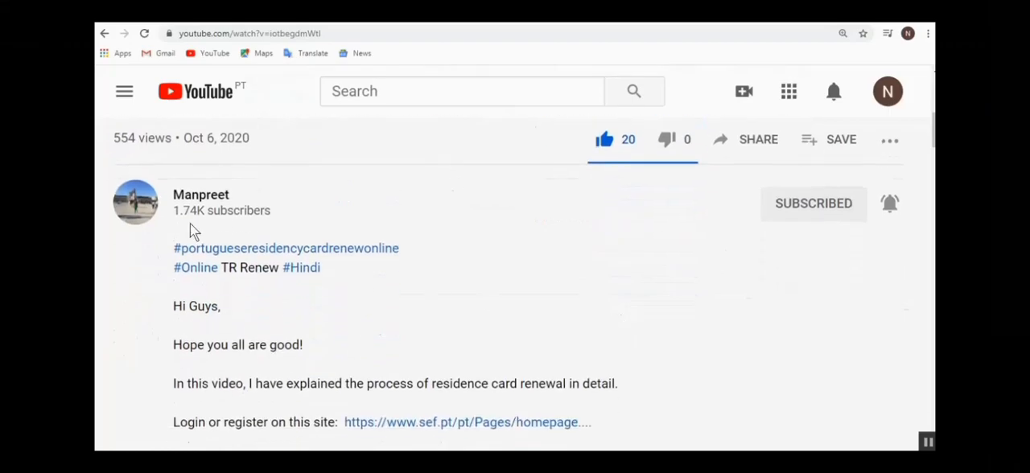
{"action": "left_click", "coordinate": [178, 202]}
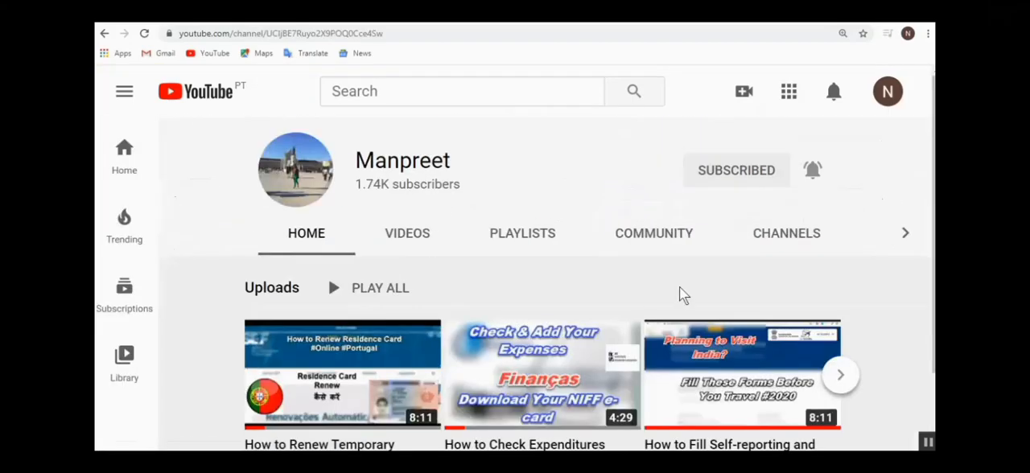
{"action": "scroll", "coordinate": [532, 242], "scroll_direction": "down", "scroll_amount": 1}
{"action": "left_click", "coordinate": [405, 179]}
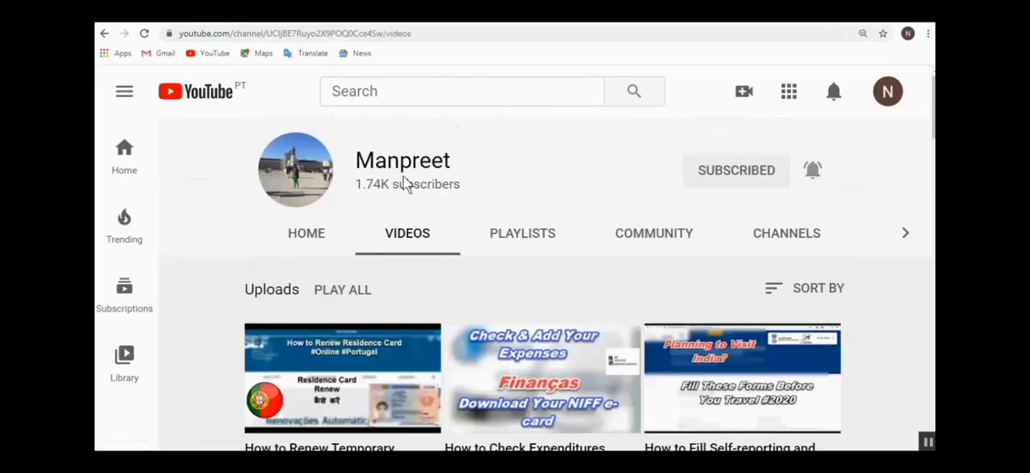
{"action": "scroll", "coordinate": [405, 180], "scroll_direction": "down", "scroll_amount": 3}
{"action": "scroll", "coordinate": [404, 180], "scroll_direction": "down", "scroll_amount": 5}
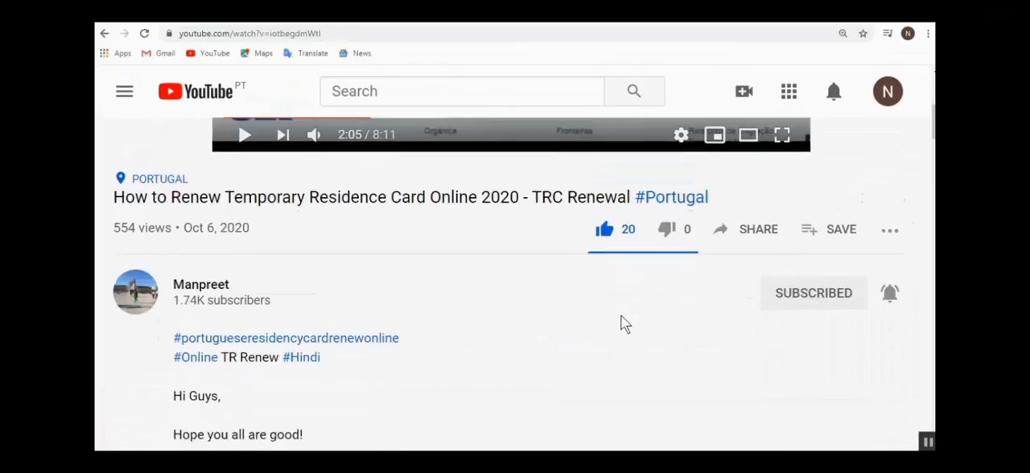
{"action": "scroll", "coordinate": [621, 317], "scroll_direction": "down", "scroll_amount": 2}
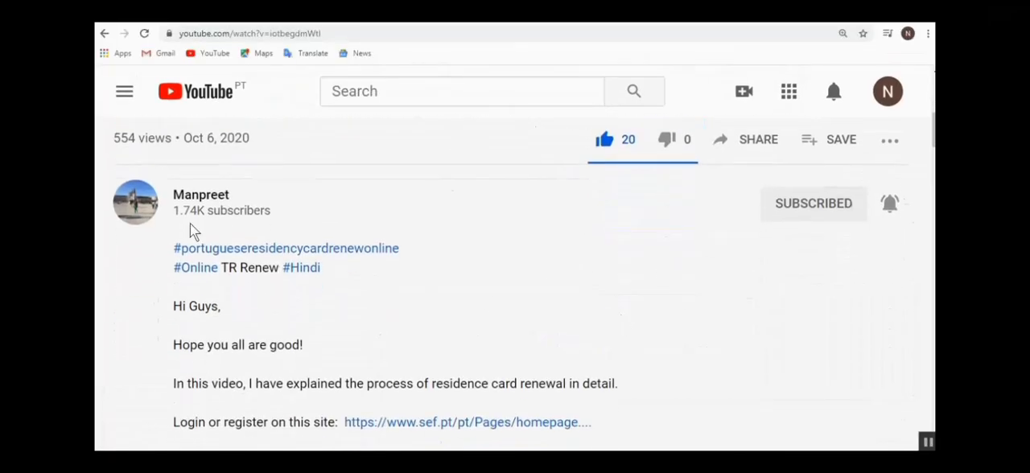
{"action": "left_click", "coordinate": [177, 199]}
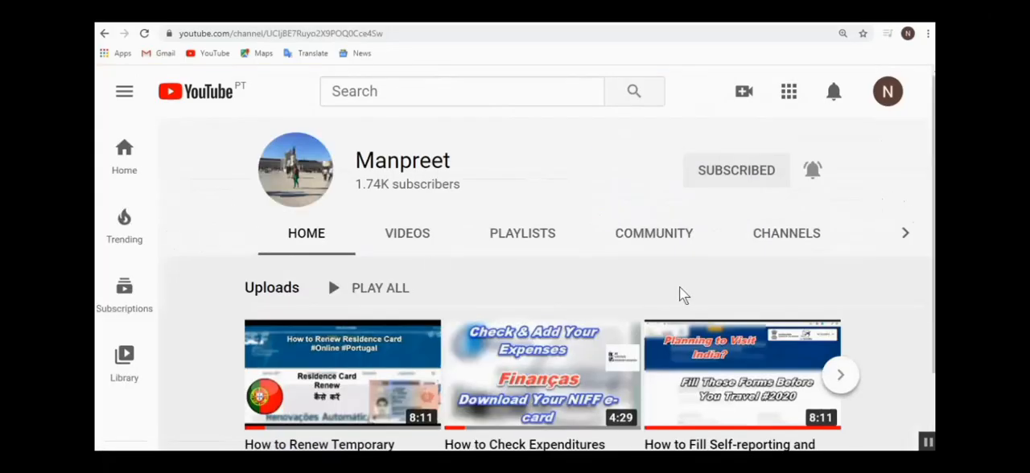
{"action": "scroll", "coordinate": [480, 215], "scroll_direction": "down", "scroll_amount": 1}
{"action": "left_click", "coordinate": [405, 176]}
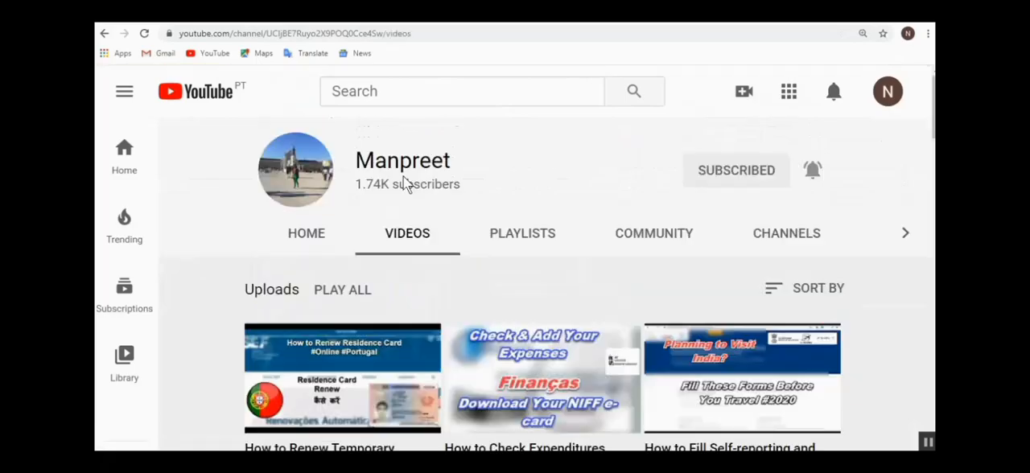
{"action": "scroll", "coordinate": [404, 178], "scroll_direction": "down", "scroll_amount": 3}
{"action": "scroll", "coordinate": [404, 180], "scroll_direction": "down", "scroll_amount": 5}
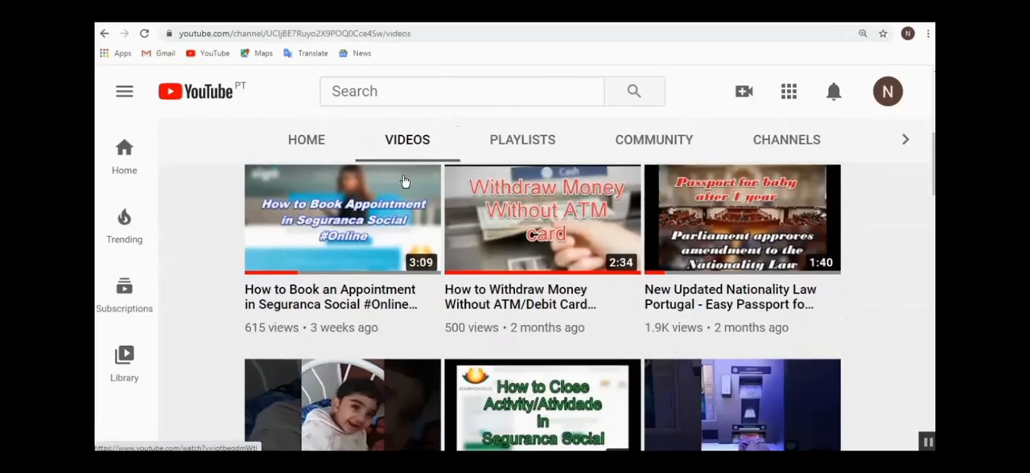